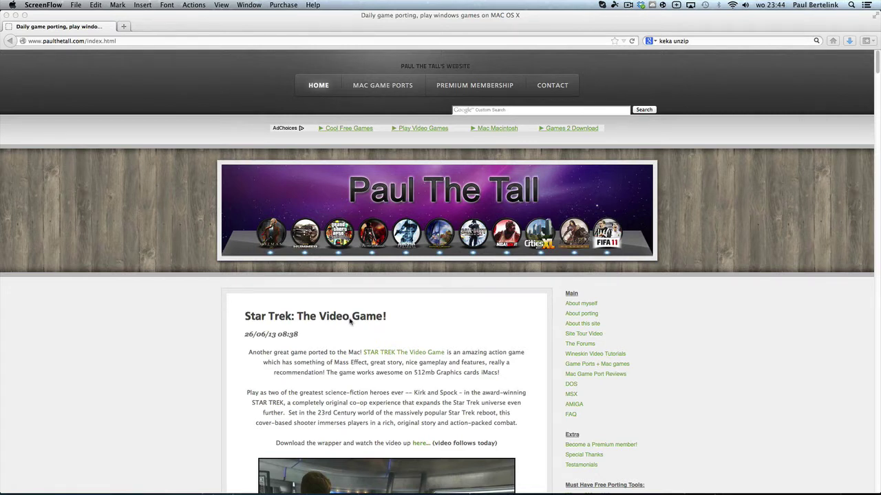
Go to The Forums, then the Games section and its Technical Support forum
left_click(583, 344)
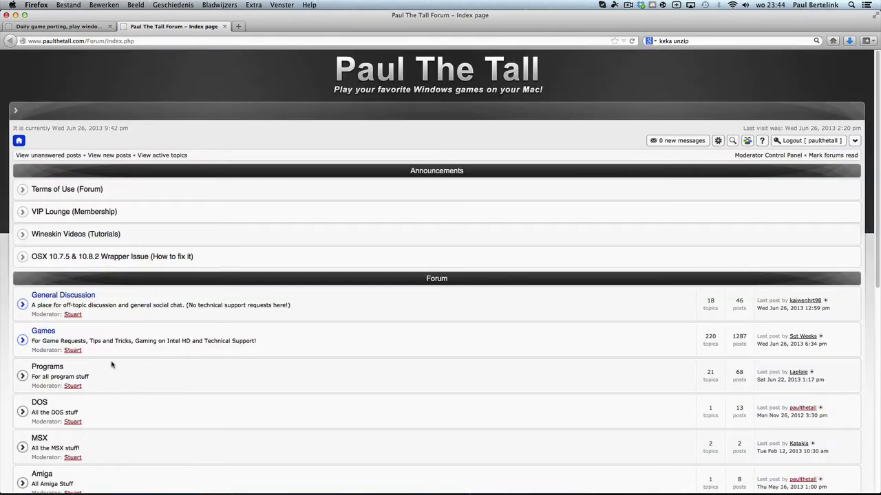
scroll(111, 365, "down", 10)
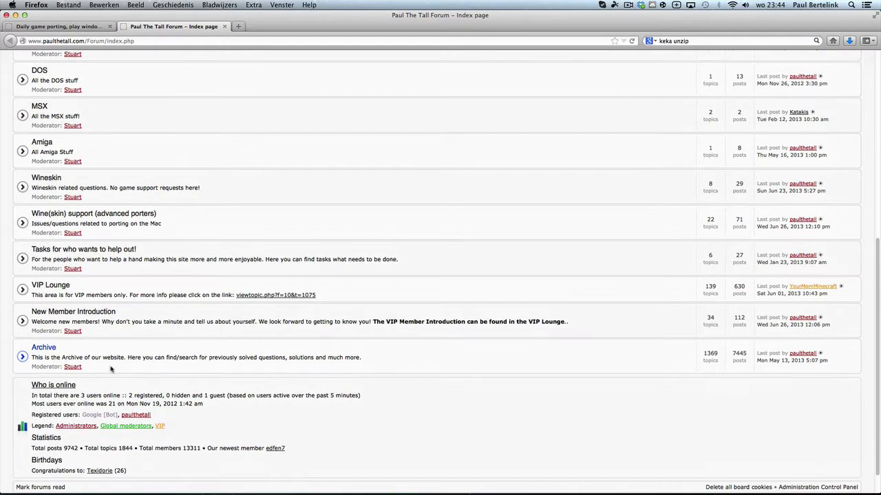
scroll(112, 369, "up", 5)
left_click(43, 130)
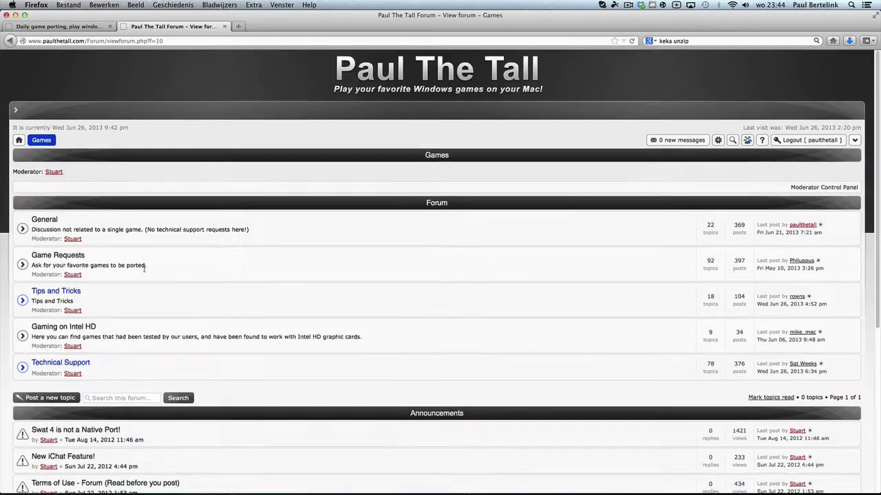
scroll(71, 265, "down", 3)
left_click(66, 245)
Open the Others support subforum and its 'Skyrim (steam) No sound' topic
scroll(239, 317, "down", 5)
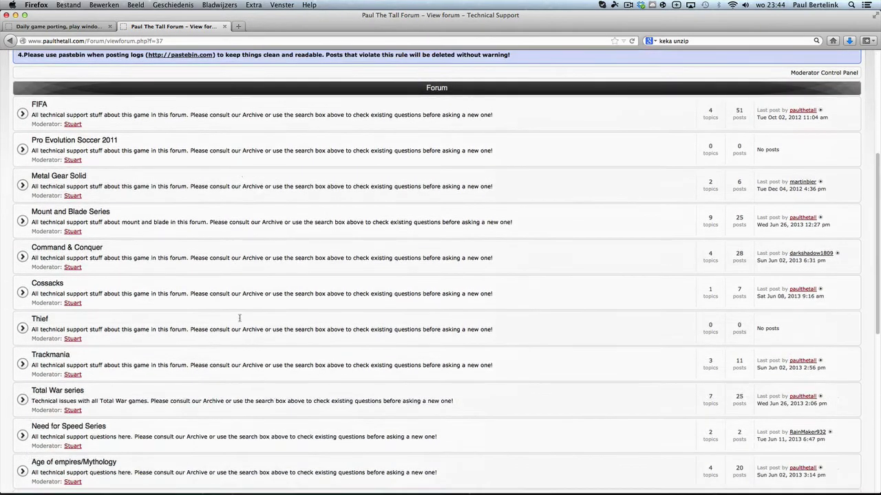
scroll(83, 333, "down", 4)
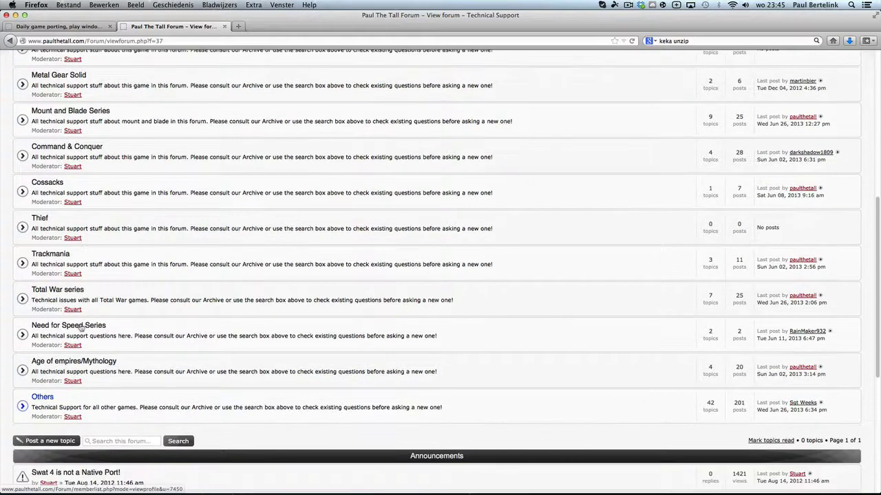
scroll(41, 261, "up", 2)
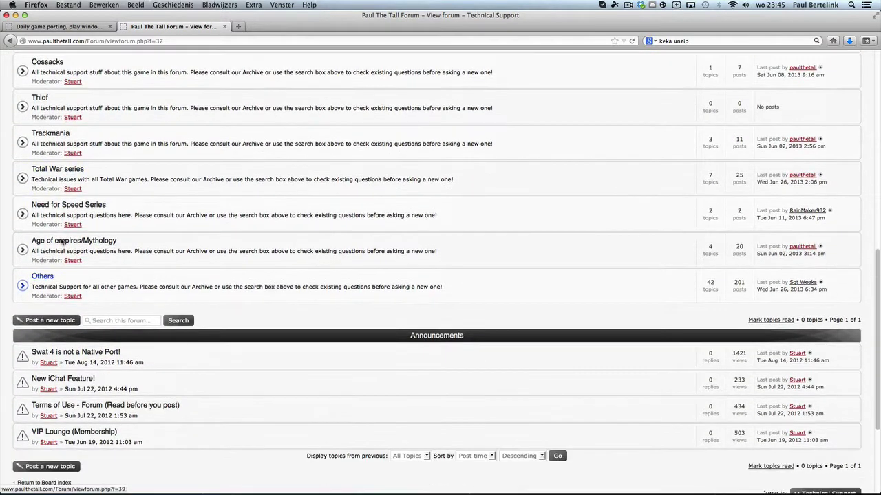
left_click(42, 277)
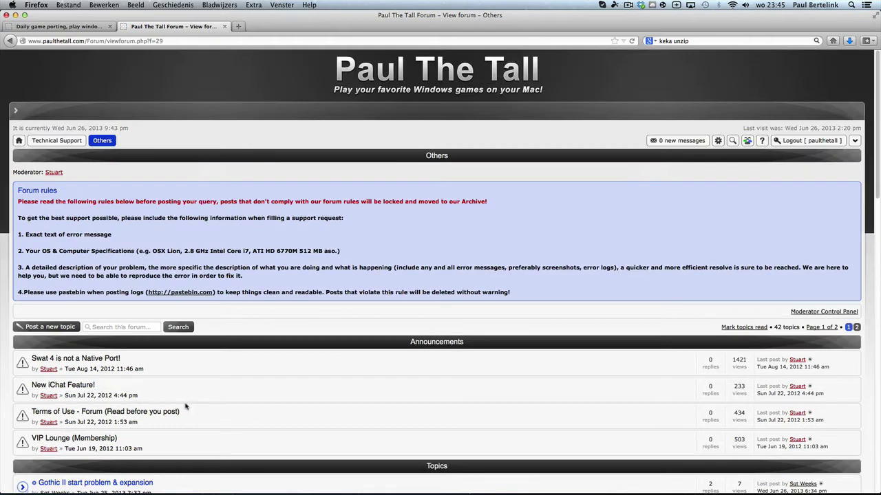
scroll(176, 395, "down", 2)
scroll(176, 395, "down", 4)
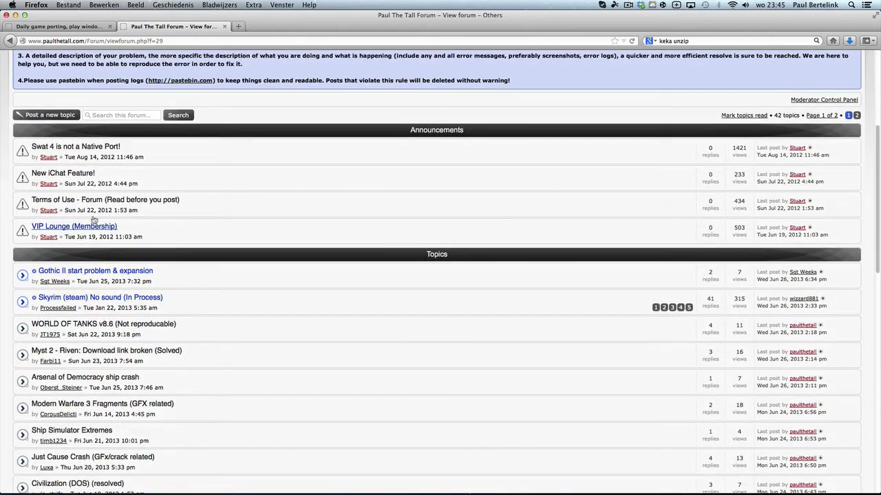
left_click(82, 299)
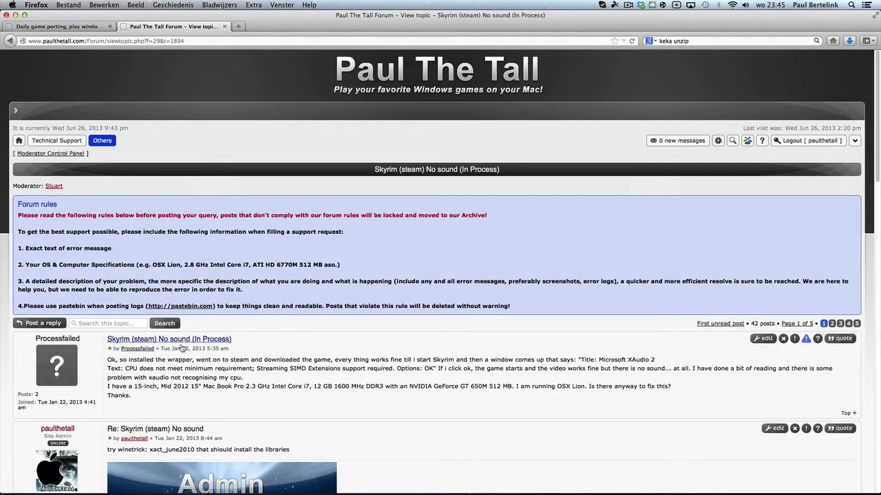
Read through the Skyrim no-sound topic's posts, then minimize Firefox to reveal the desktop
scroll(311, 396, "down", 5)
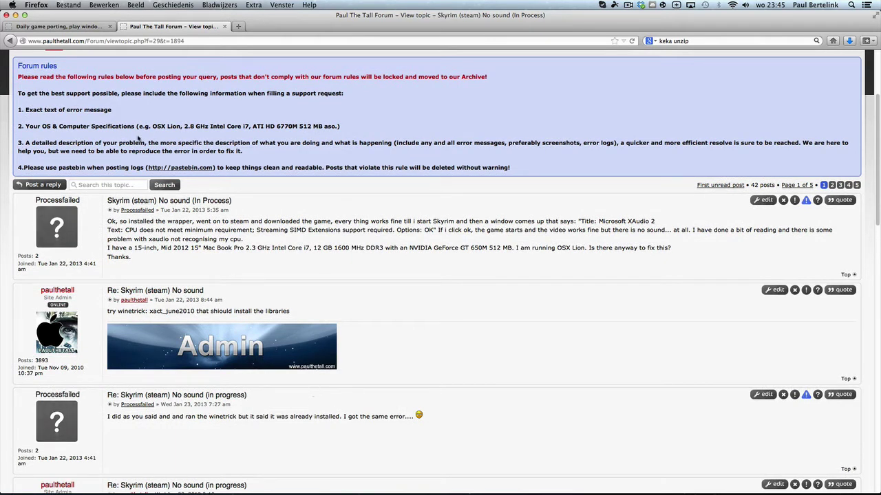
scroll(192, 194, "down", 6)
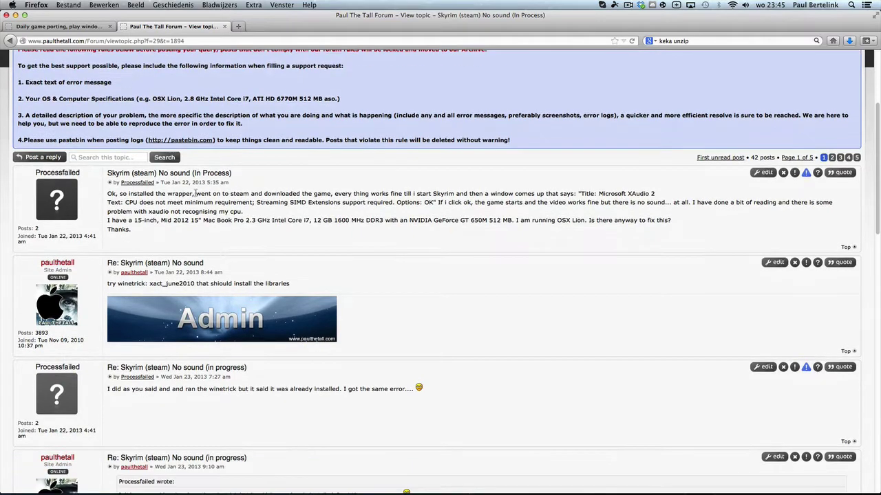
scroll(196, 196, "down", 3)
scroll(196, 197, "down", 2)
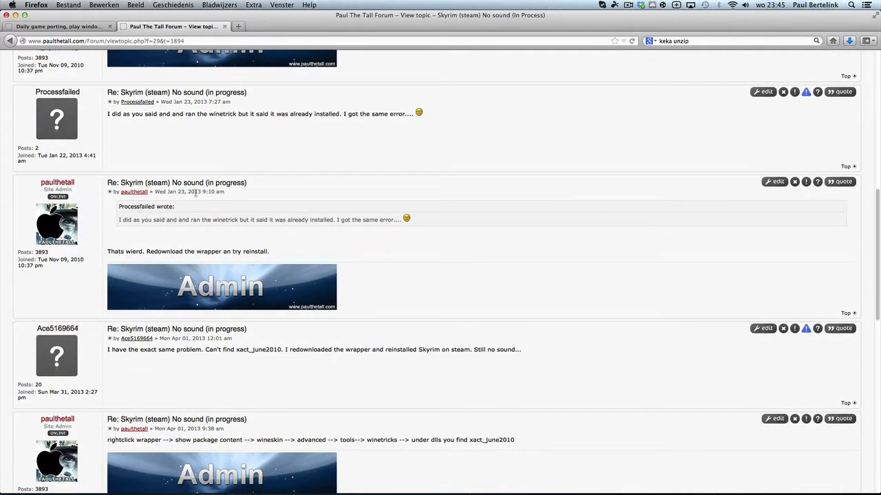
scroll(197, 194, "down", 5)
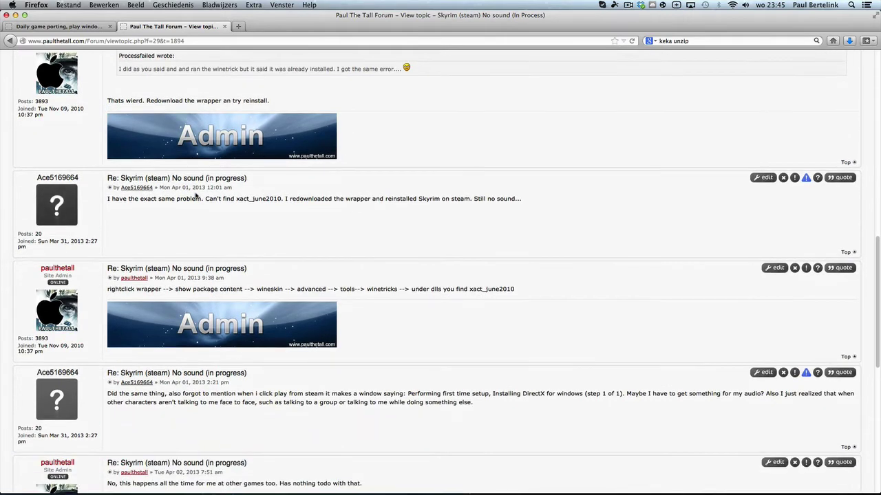
scroll(196, 194, "up", 1)
left_click(16, 14)
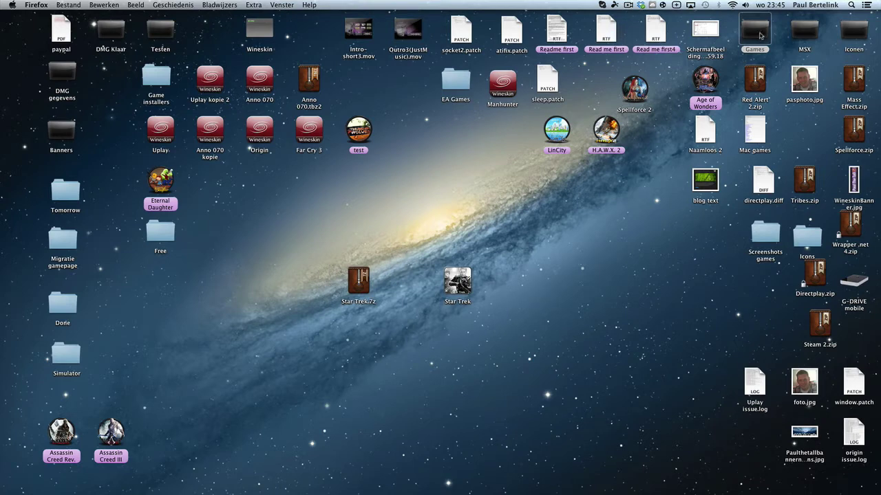
In the Games folder, open the Medal of Honor AA wrapper's Wineskin Advanced settings
double_click(759, 35)
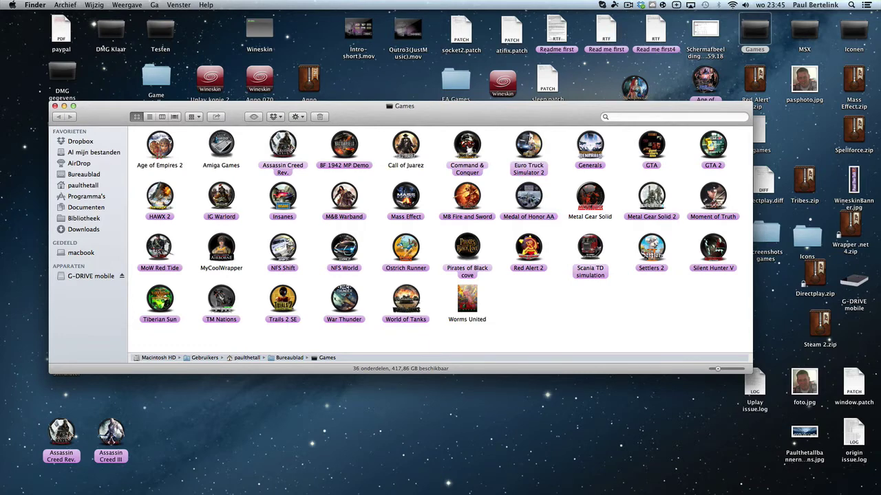
right_click(531, 197)
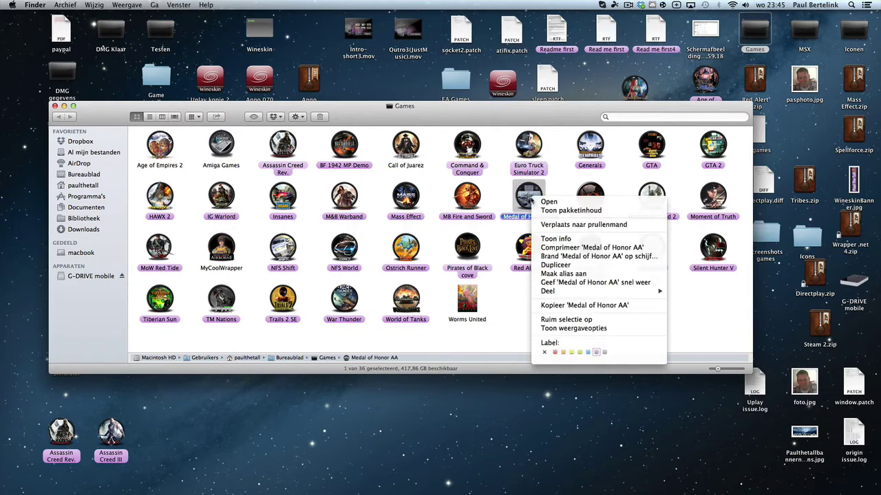
left_click(552, 212)
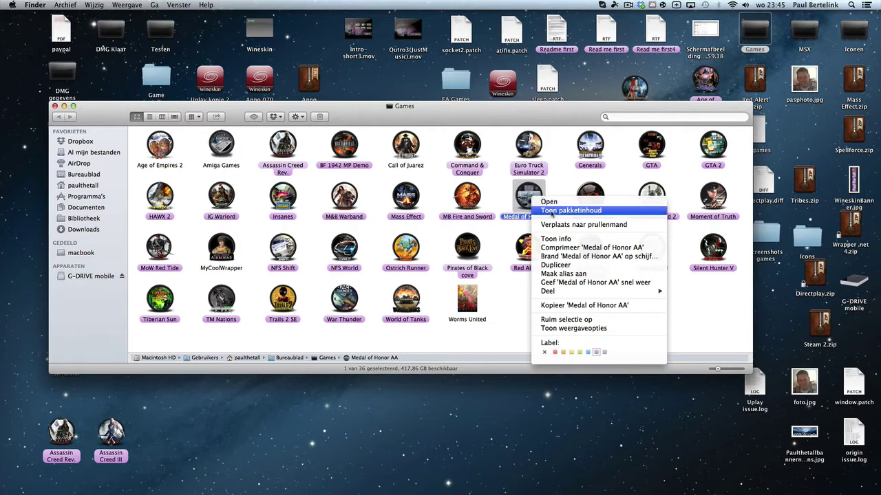
double_click(283, 146)
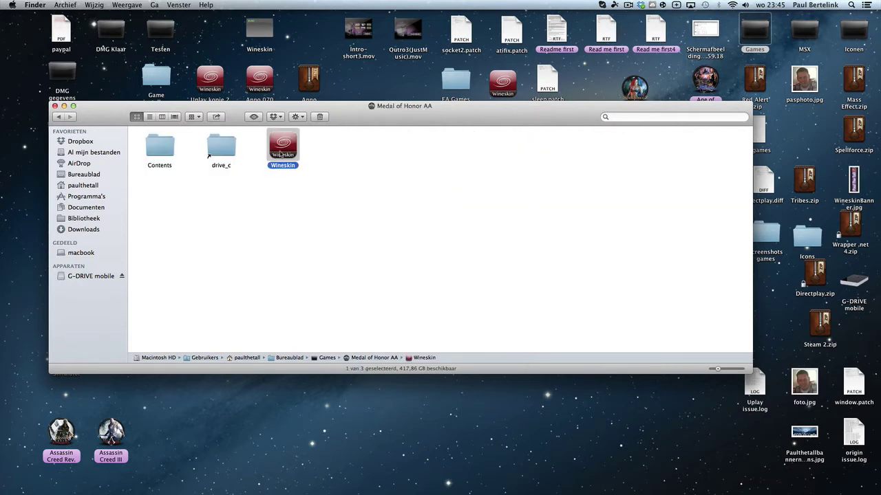
left_click(461, 260)
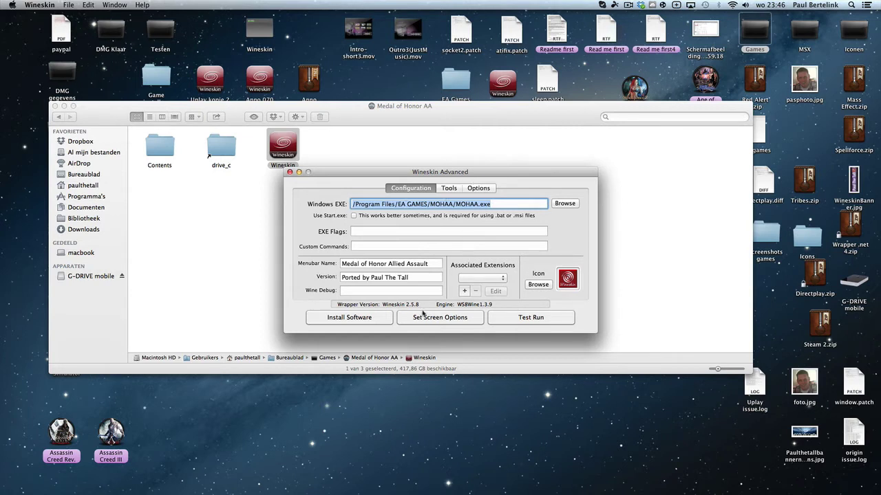
Test-run the wrapper and launch Allied Assault with 'In normale modus spelen'
left_click(527, 318)
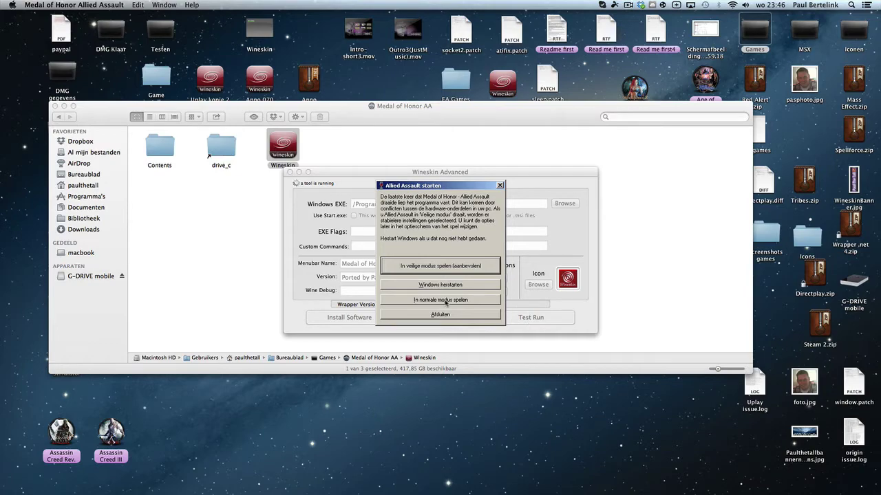
left_click(445, 300)
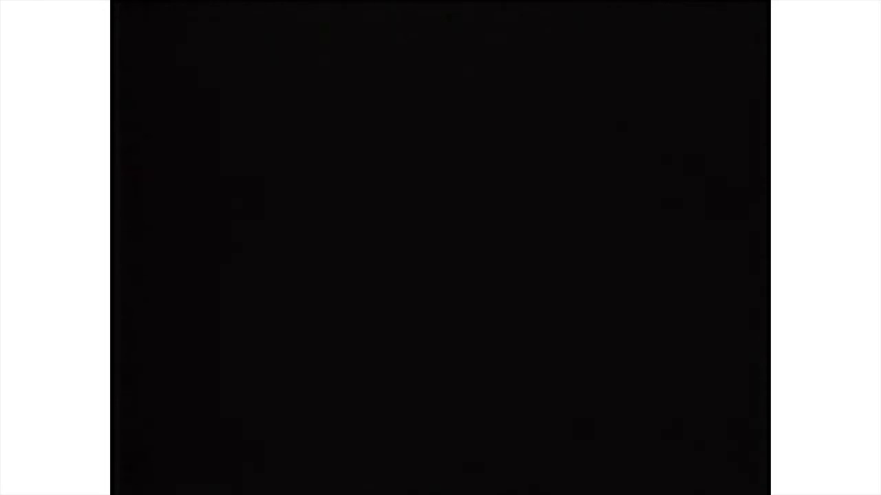
Skip the intro cinematic and quit the game with STOPPEN from the main menu
key("Escape")
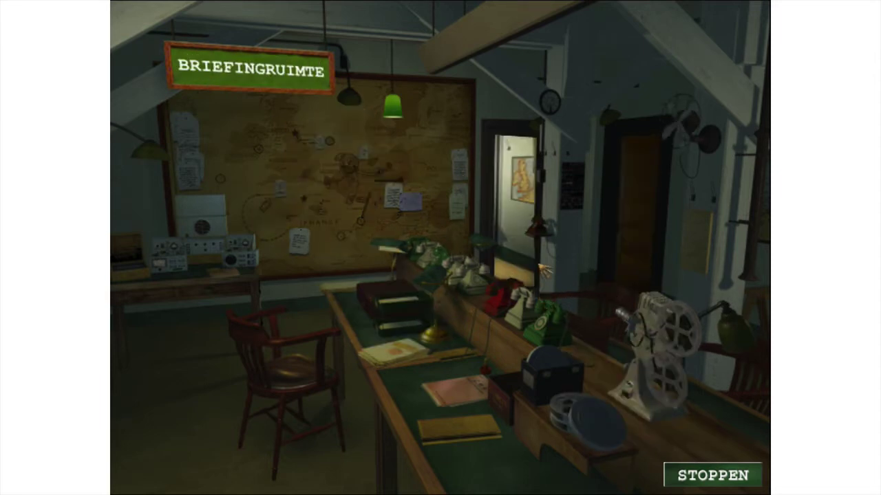
left_click(719, 478)
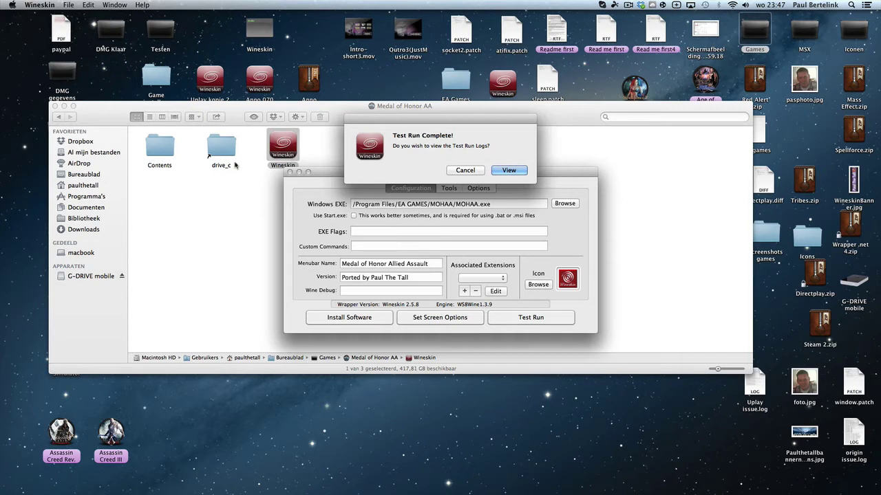
View the test run logs, close LastRunX11.log, and enlarge the LastRunWine.log window
left_click(509, 170)
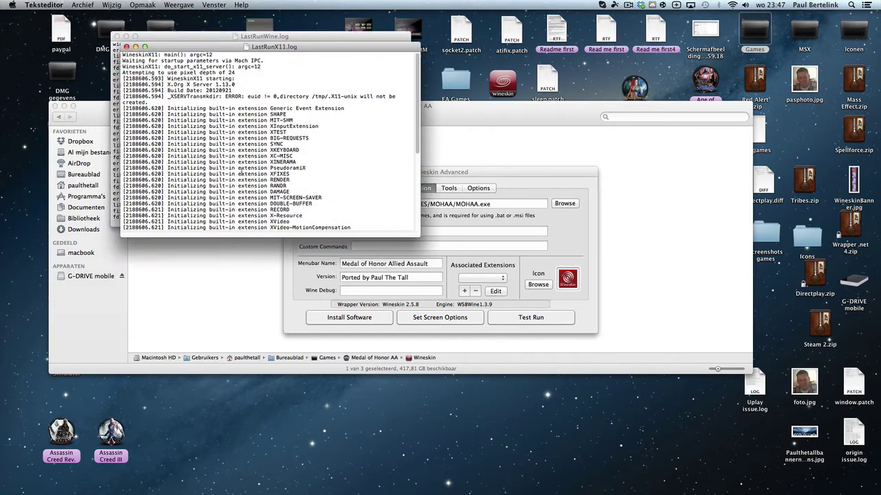
left_click_drag(257, 46, 434, 63)
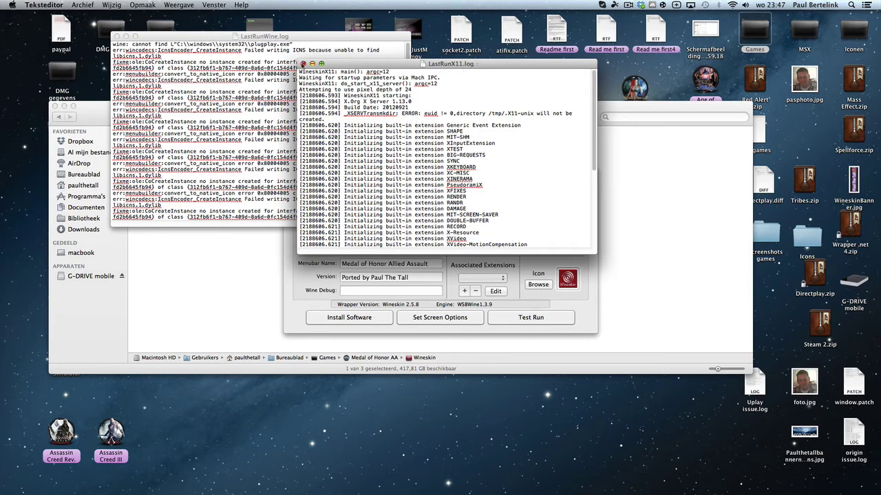
left_click(303, 63)
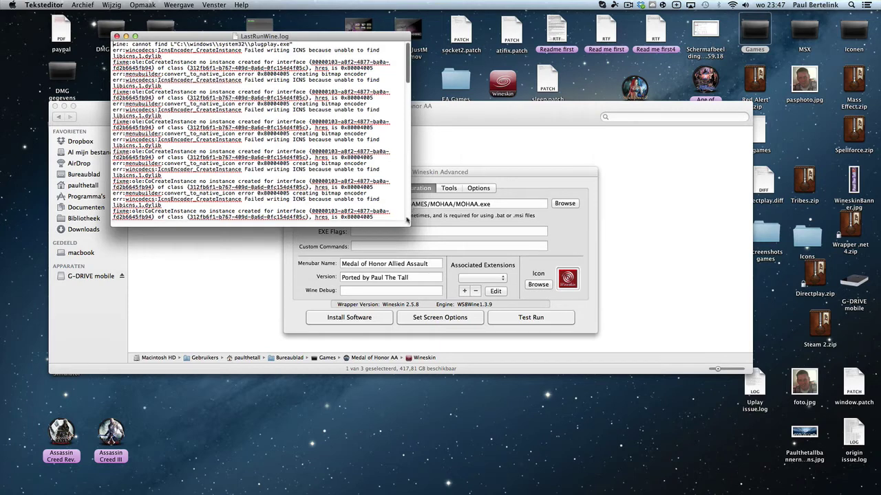
left_click_drag(407, 222, 778, 485)
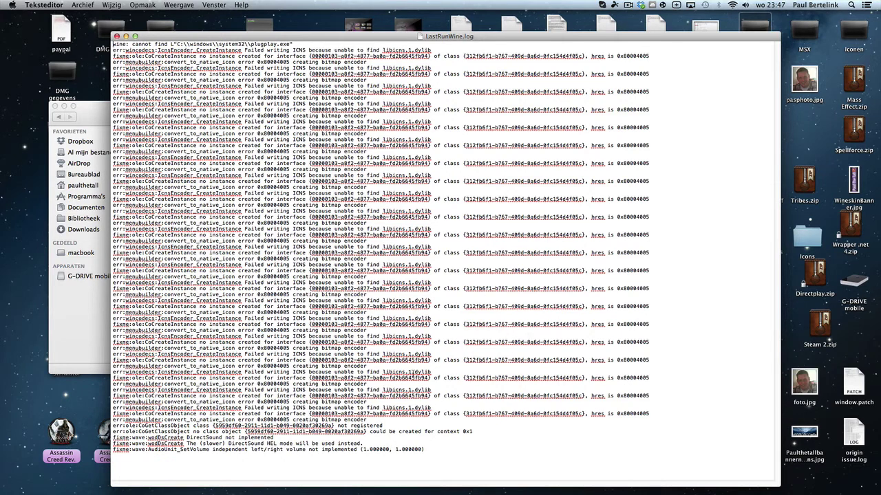
Select the entire LastRunWine.log text from the last line up to the first
left_click_drag(655, 416, 116, 49)
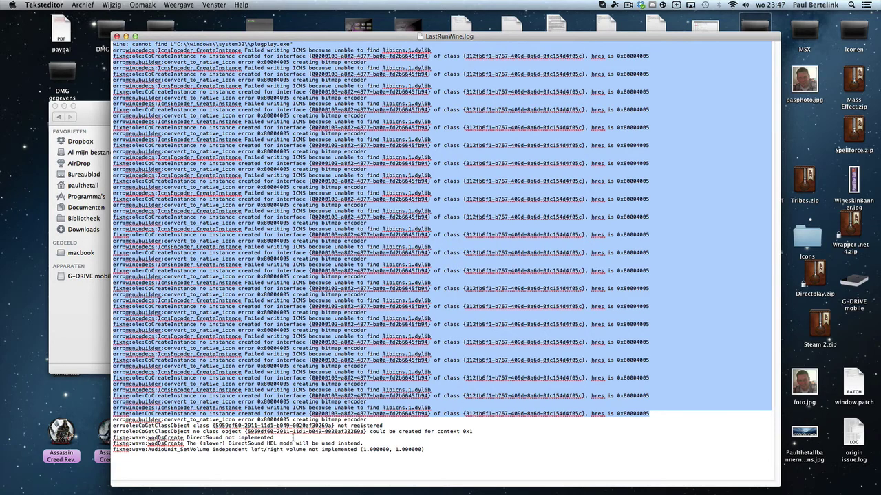
left_click(335, 438)
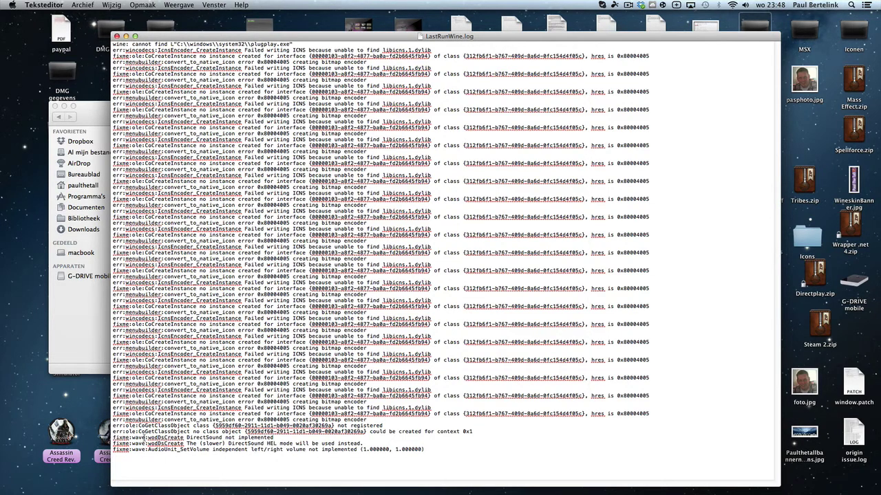
left_click_drag(114, 431, 476, 439)
left_click(300, 453)
left_click_drag(444, 456, 145, 18)
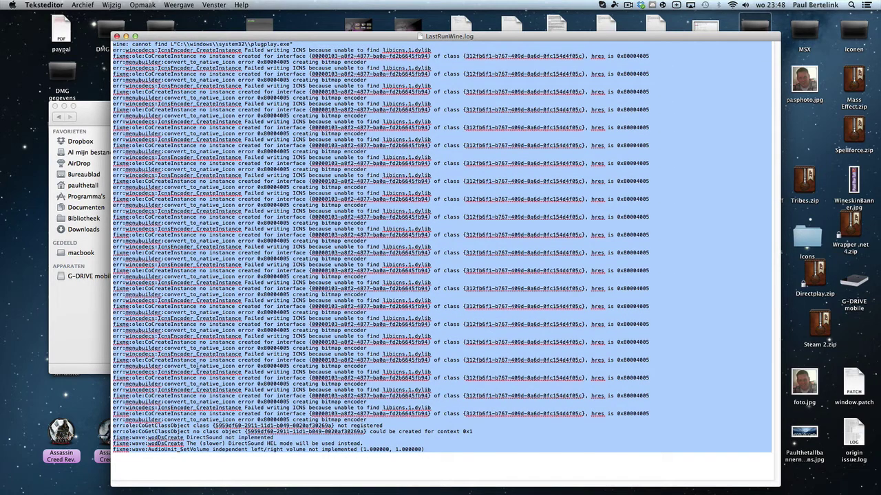
In Safari, search for 'pastebin' and open the Pastebin.com site
mouse_move(137, 490)
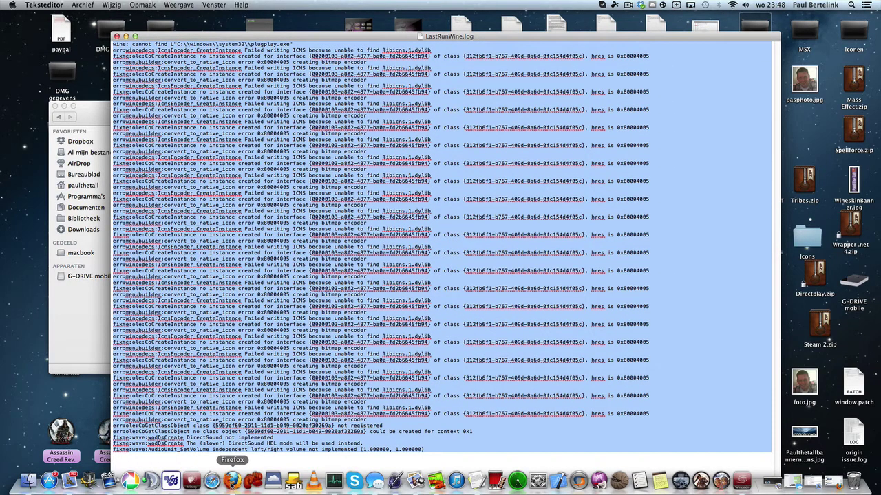
left_click(212, 480)
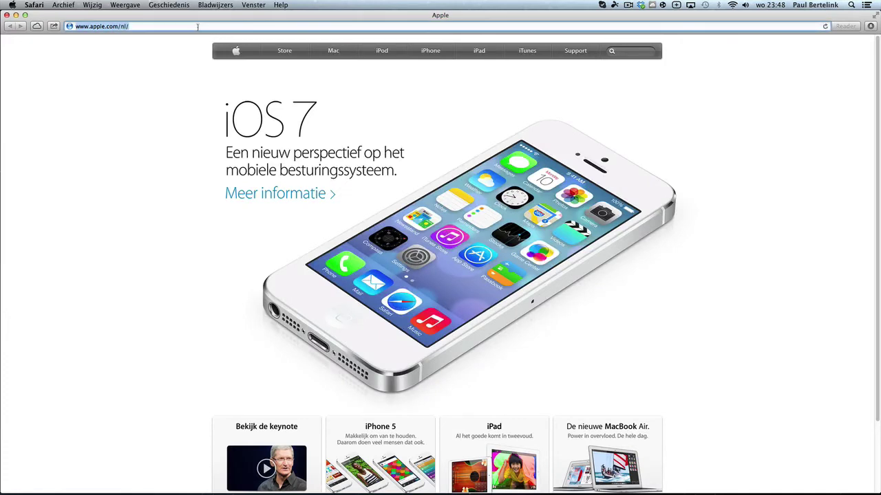
key("BackSpace")
type("paste")
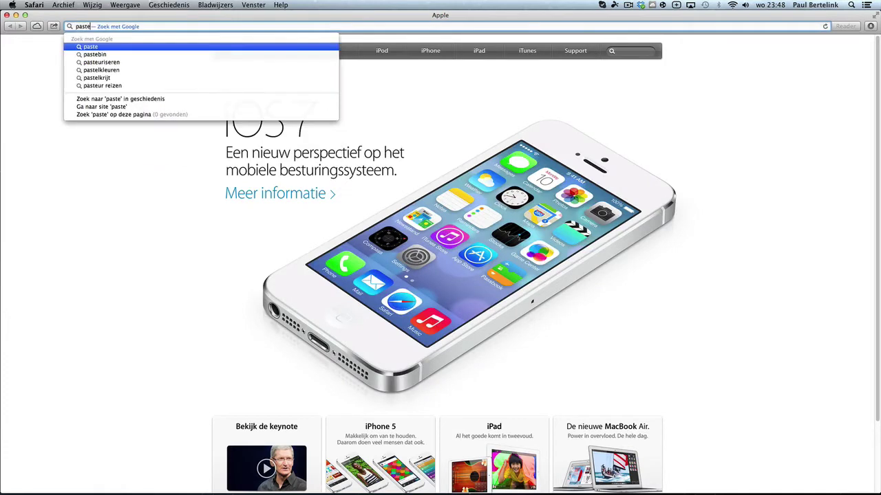
type("bin")
key("Return")
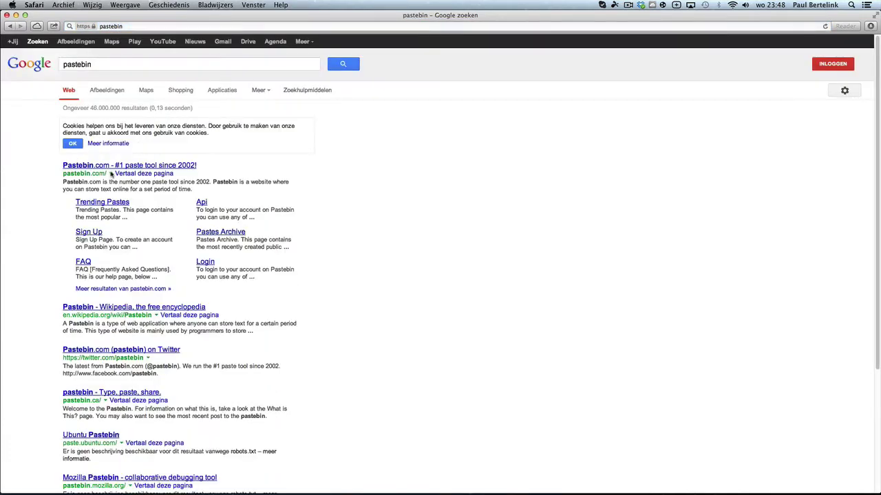
left_click(124, 166)
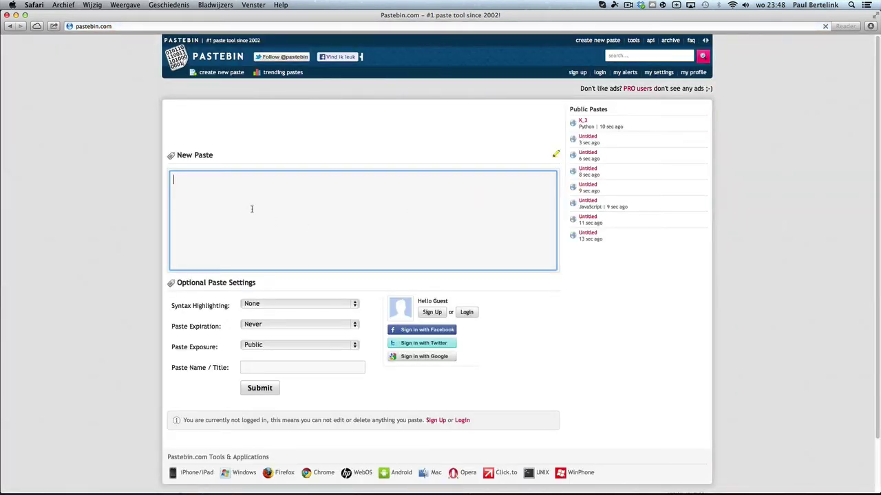
Paste the copied text into the New Paste form and submit it
type("For the wrapper and more info go to the gamepage up here: http://www.paulthetall.com/star-trek-the-video-game-mac.html  For technical support and requests and other questions go to the forums: http://www.paulthetall.com/Forum/index.php and post it there. I have disabled the comments, due to spam and support questions that are not really meant for this channel. So once again, if you have any questions or need assistance with your game, go to the Forums, which are monitored by Me and Stuart.  Please also make sure to read during the Registration our Terms & Conditions, after that our Terms of Use - (Forum) and last but not least our Technical Support Forum Rules before you post.  We hope you enjoy the site and that you have fun playing your favorite Windows games on your Mac!")
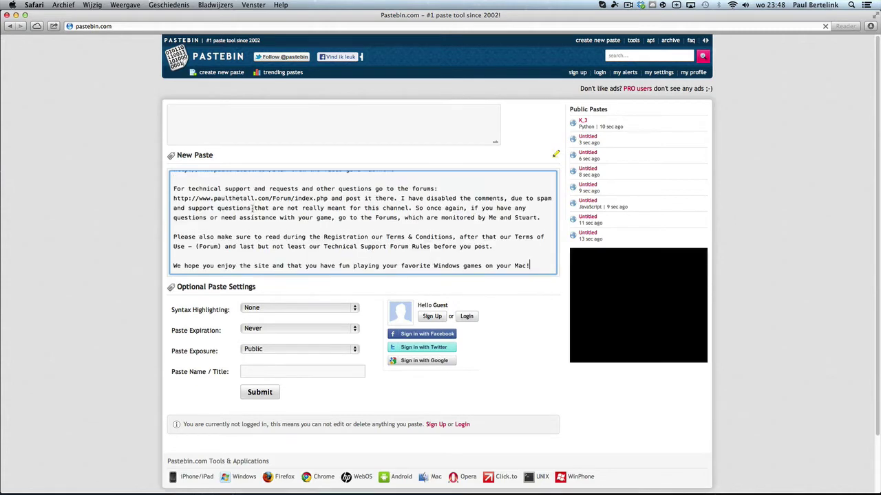
scroll(284, 214, "down", 3)
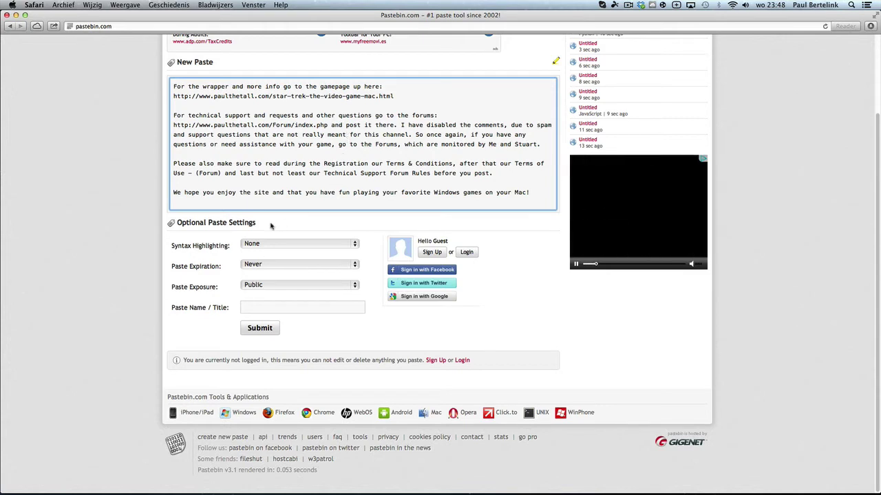
left_click(267, 329)
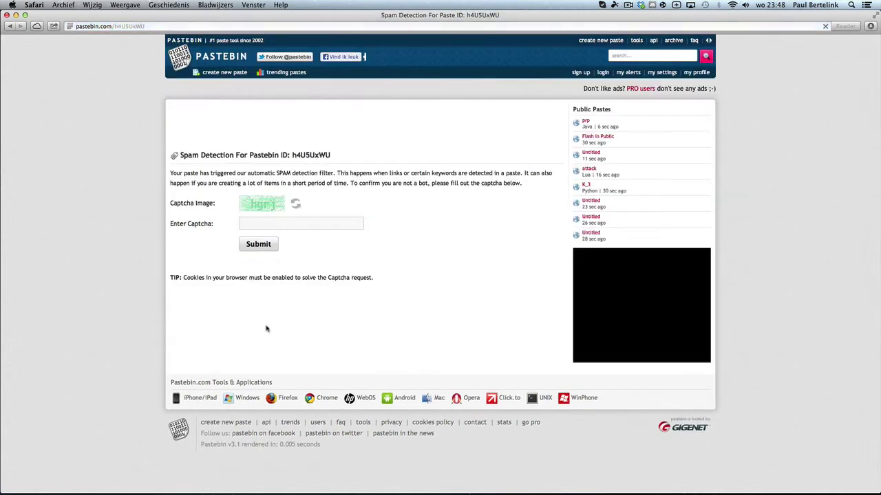
Fill in the captcha characters and submit to publish the paste
left_click(260, 223)
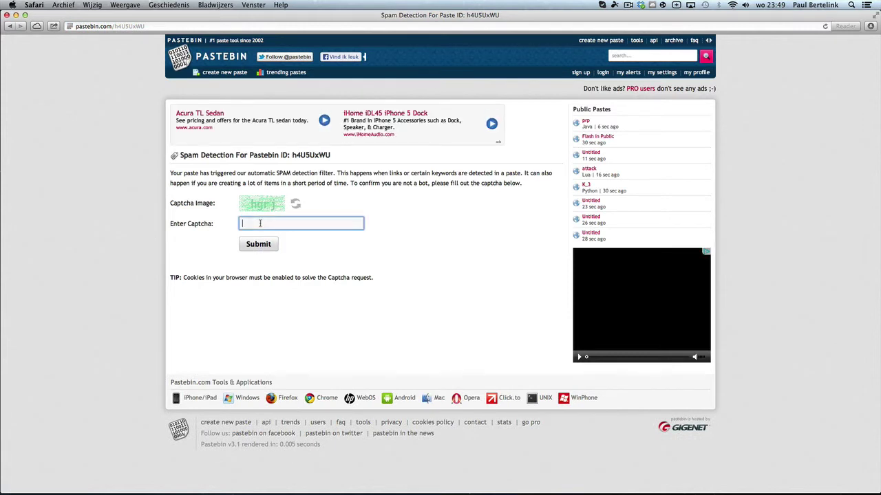
type("hgrj")
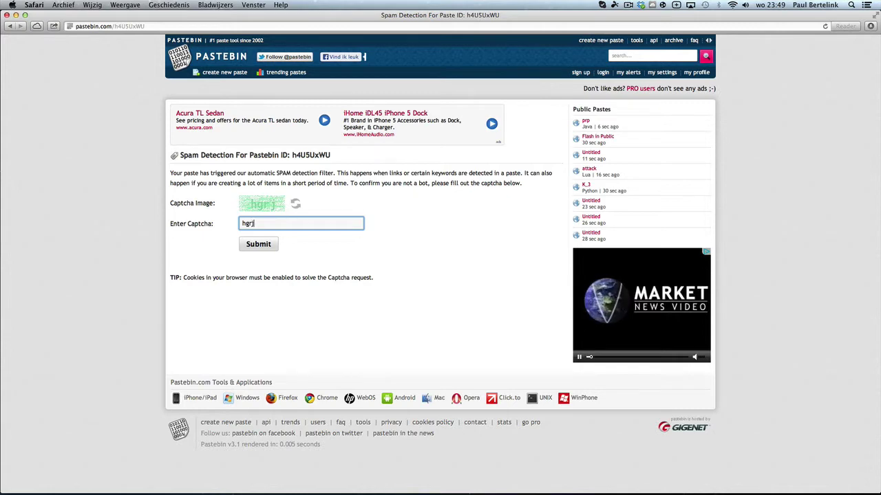
left_click(259, 244)
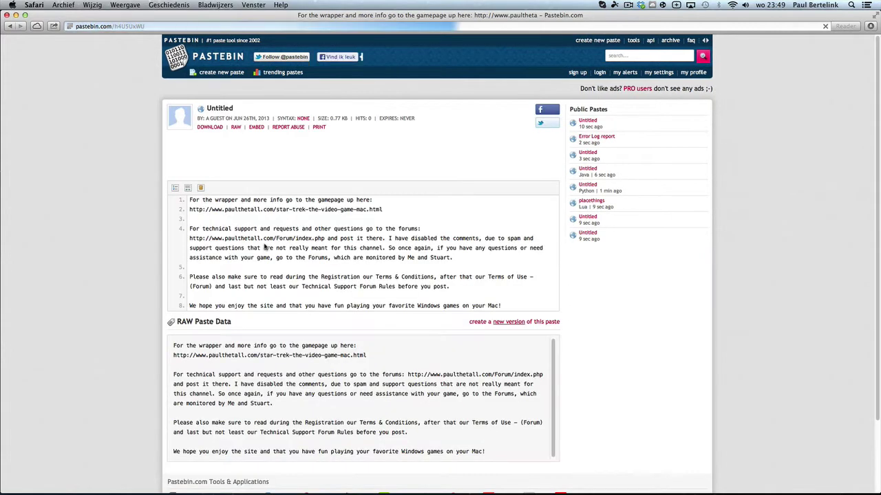
Review the published Untitled paste, then select its pastebin.com URL in the address bar
scroll(276, 289, "down", 3)
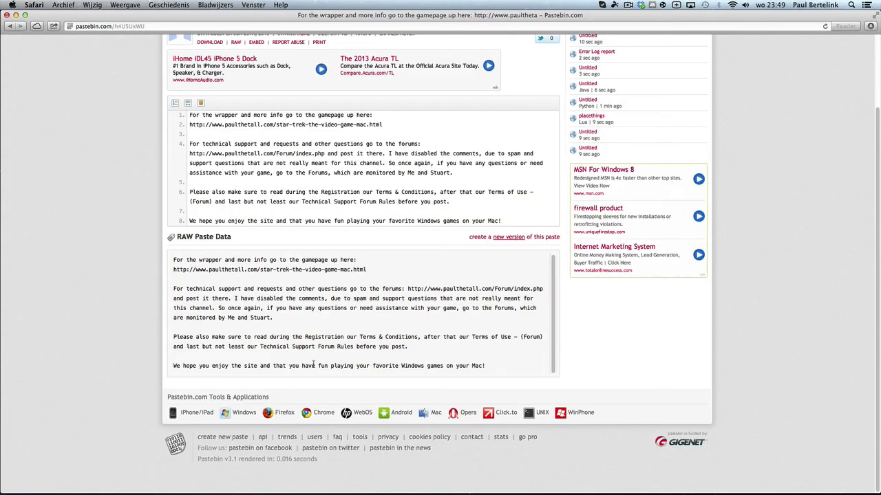
scroll(313, 363, "up", 3)
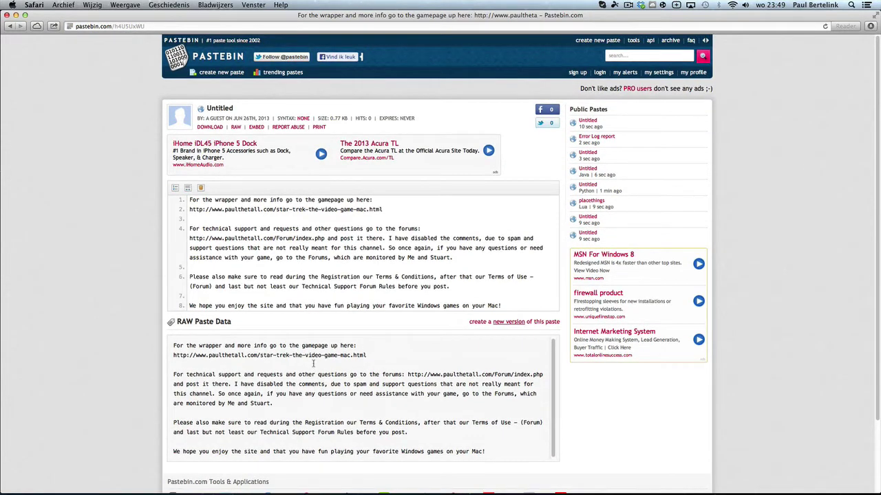
scroll(313, 363, "down", 3)
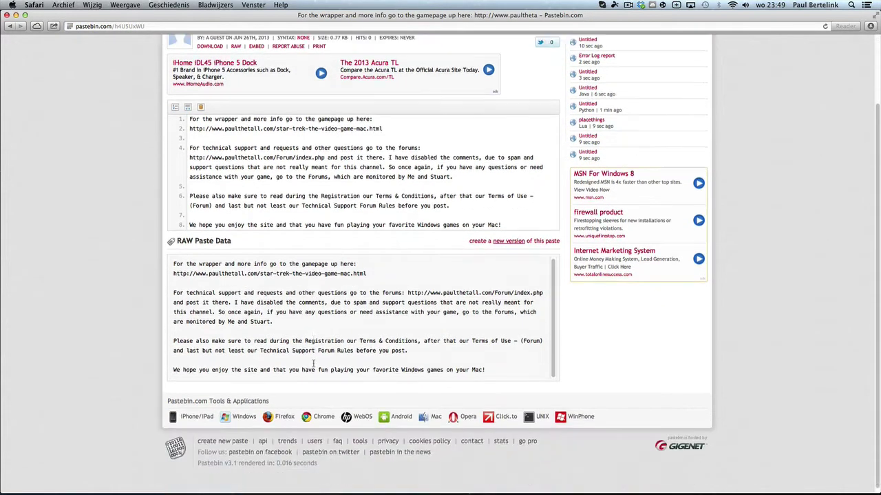
scroll(313, 363, "up", 3)
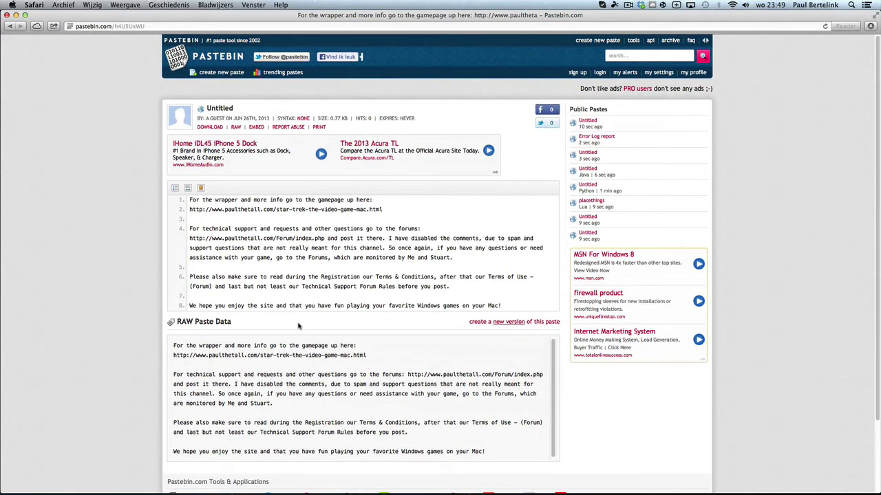
left_click(156, 25)
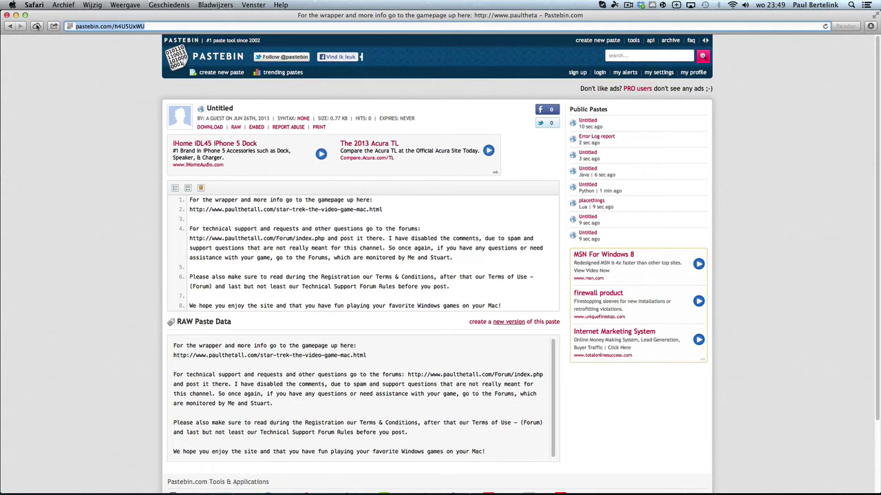
Navigate Safari to google.com
left_click(151, 26)
type("google.com")
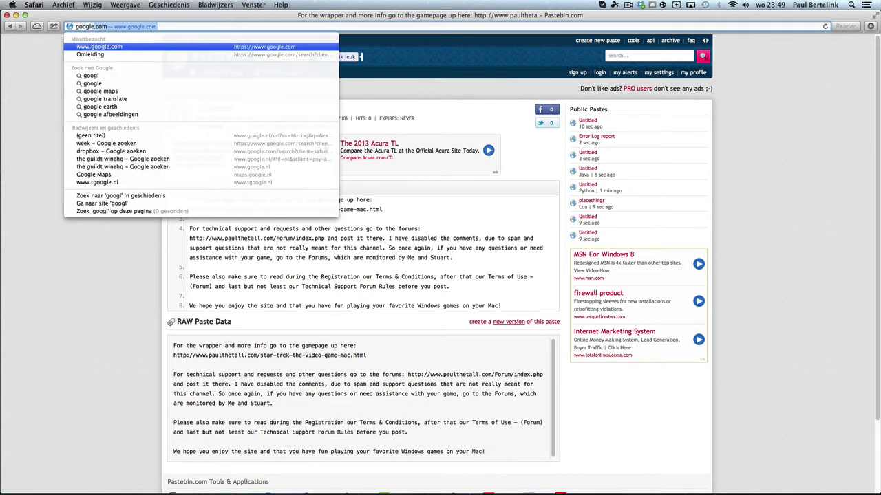
key("Return")
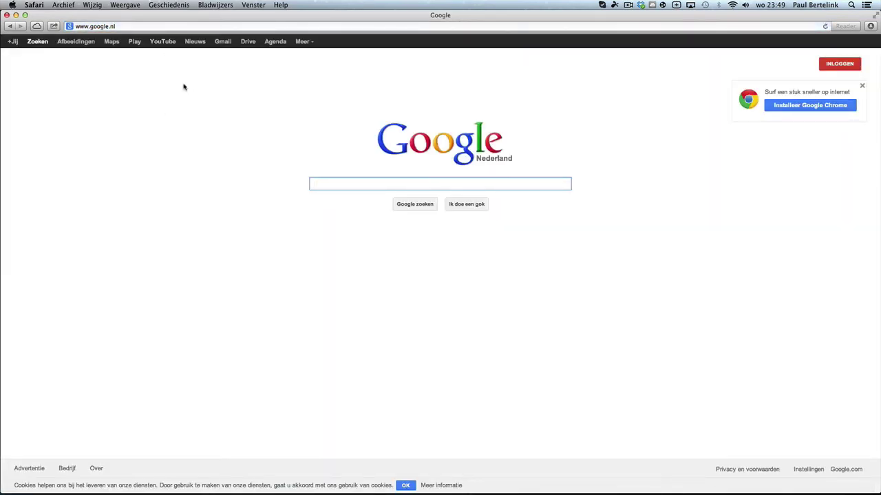
Reopen the paste from the copied Pastebin link, look it over, then minimize Safari
left_click(158, 26)
type("pastebin.com/h4U5UXWU")
key("Return")
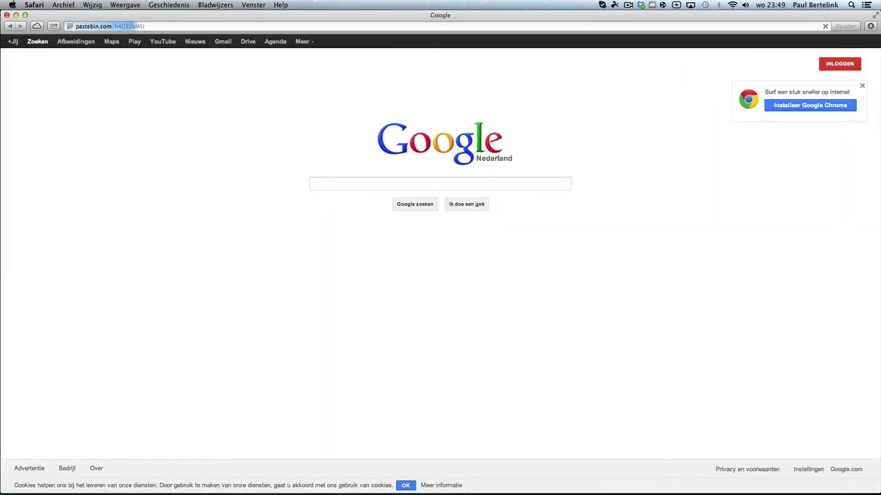
scroll(327, 256, "down", 1)
scroll(327, 256, "down", 2)
scroll(327, 256, "up", 2)
scroll(328, 256, "down", 2)
scroll(303, 304, "up", 2)
scroll(310, 284, "down", 2)
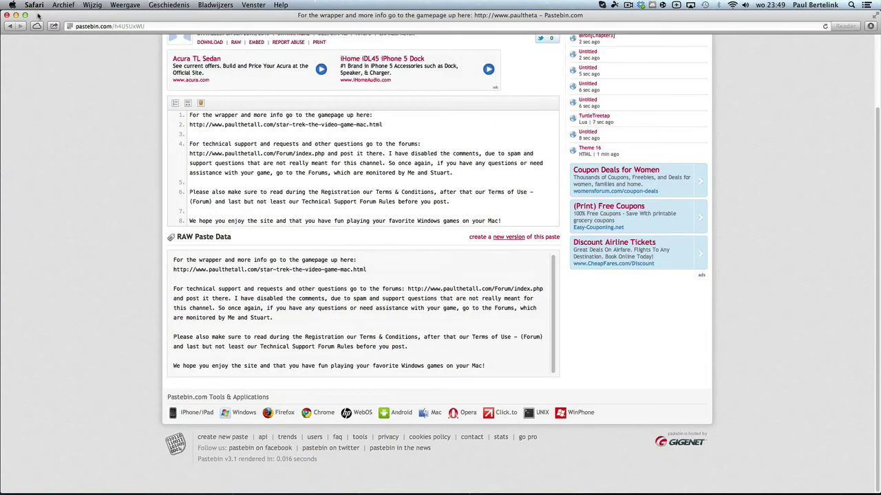
left_click(16, 16)
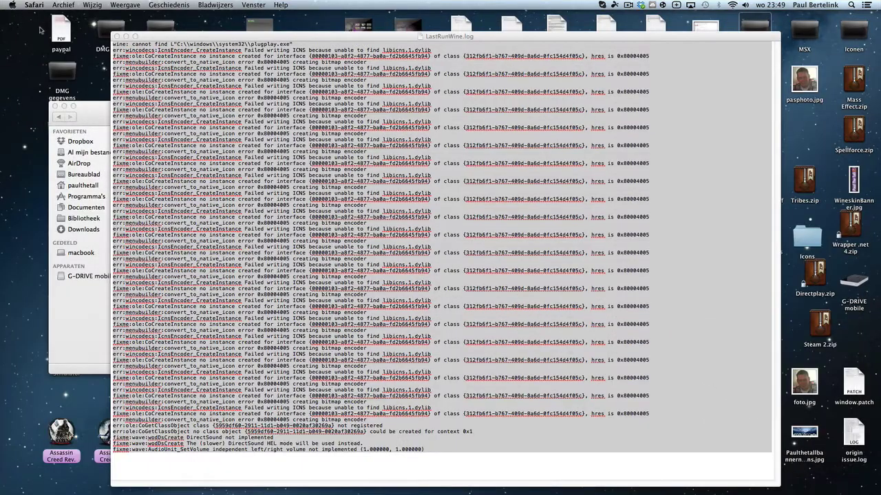
Close the LastRunWine.log window and restore the minimized Firefox forum topic
left_click(116, 35)
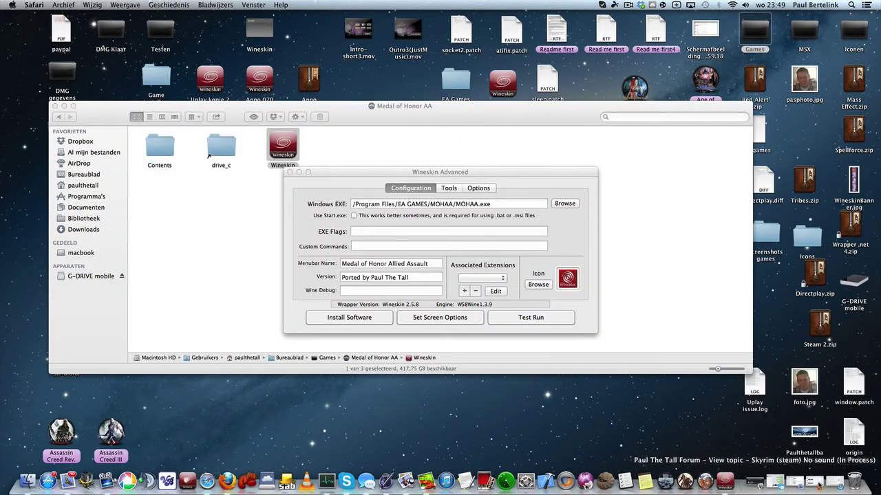
left_click(814, 482)
scroll(235, 99, "down", 10)
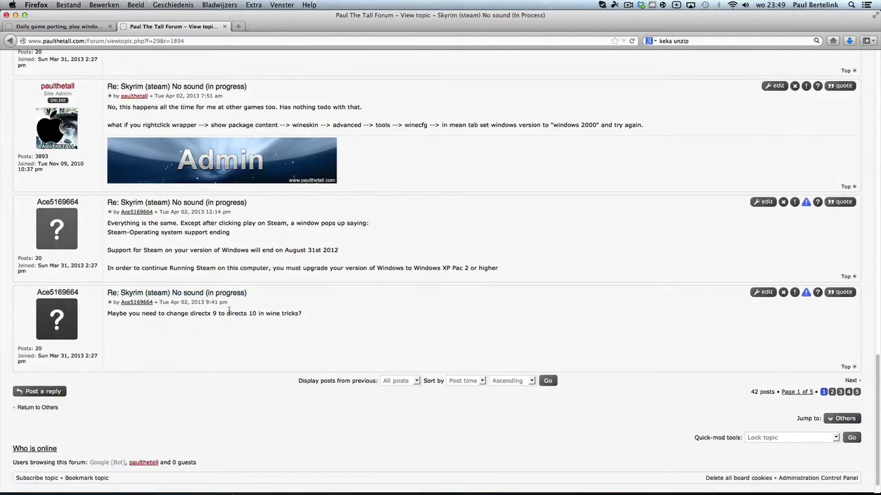
Minimize the Firefox forum topic, then close Wineskin Advanced and the Medal of Honor AA folder
scroll(358, 232, "up", 3)
scroll(358, 232, "up", 8)
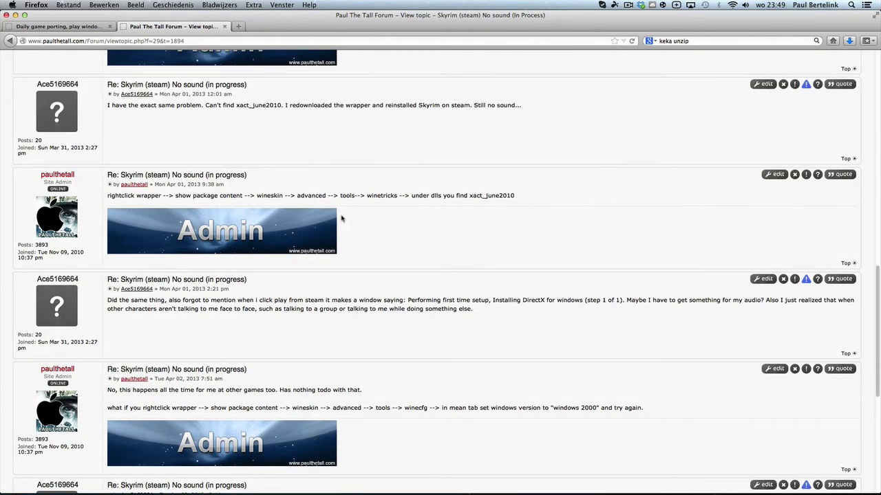
left_click(15, 14)
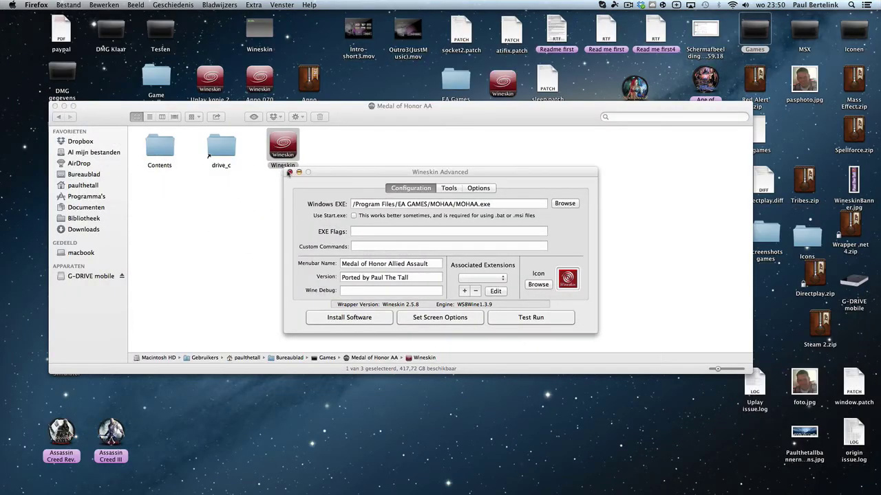
left_click(290, 172)
left_click(55, 107)
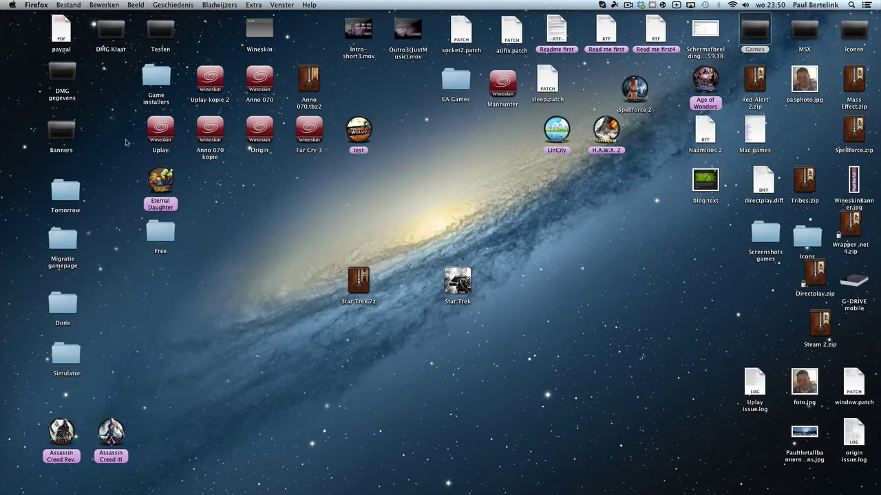